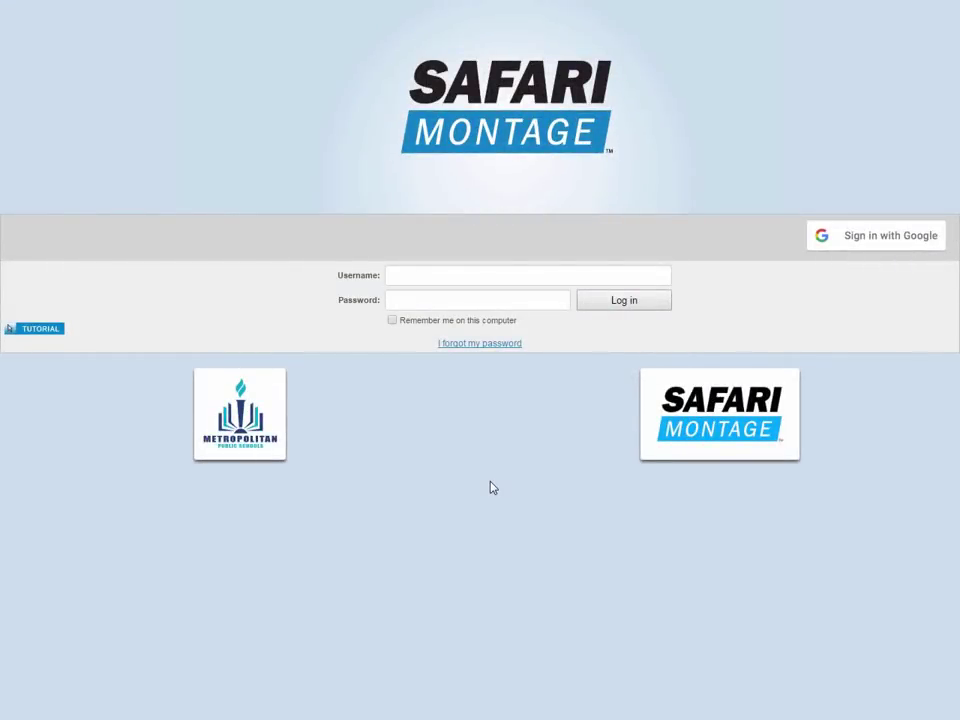
# Sign in with the Google account and open the Google Drive portal link from the dashboard.
pyautogui.click(838, 249)
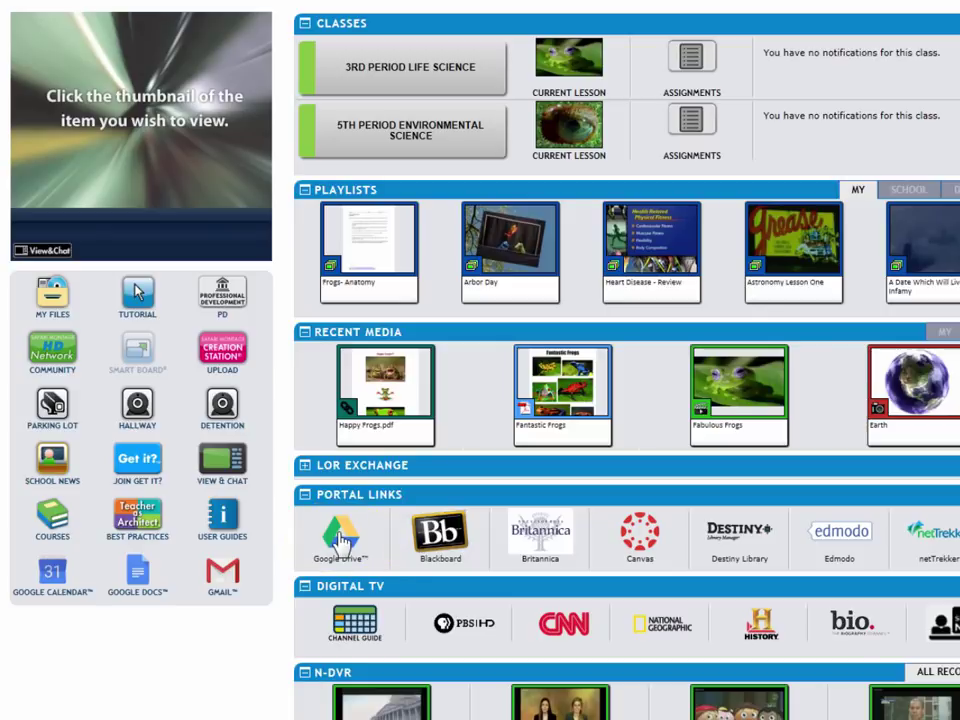
pyautogui.click(340, 540)
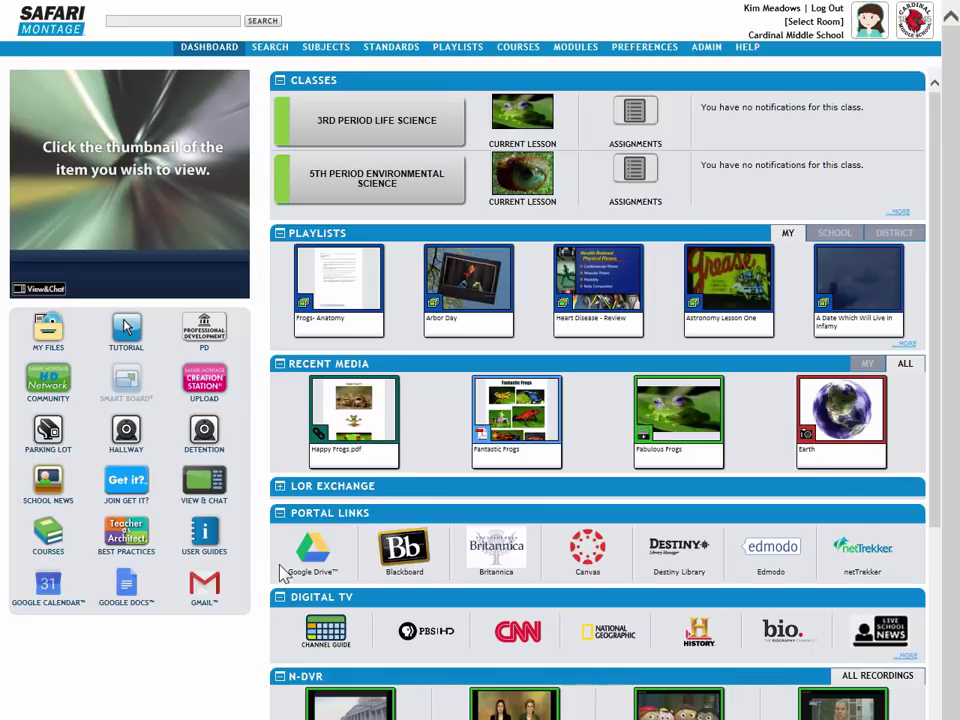
# Search for "frog" and show the Google Drive results.
pyautogui.click(223, 21)
pyautogui.write('frog')
pyautogui.click(266, 22)
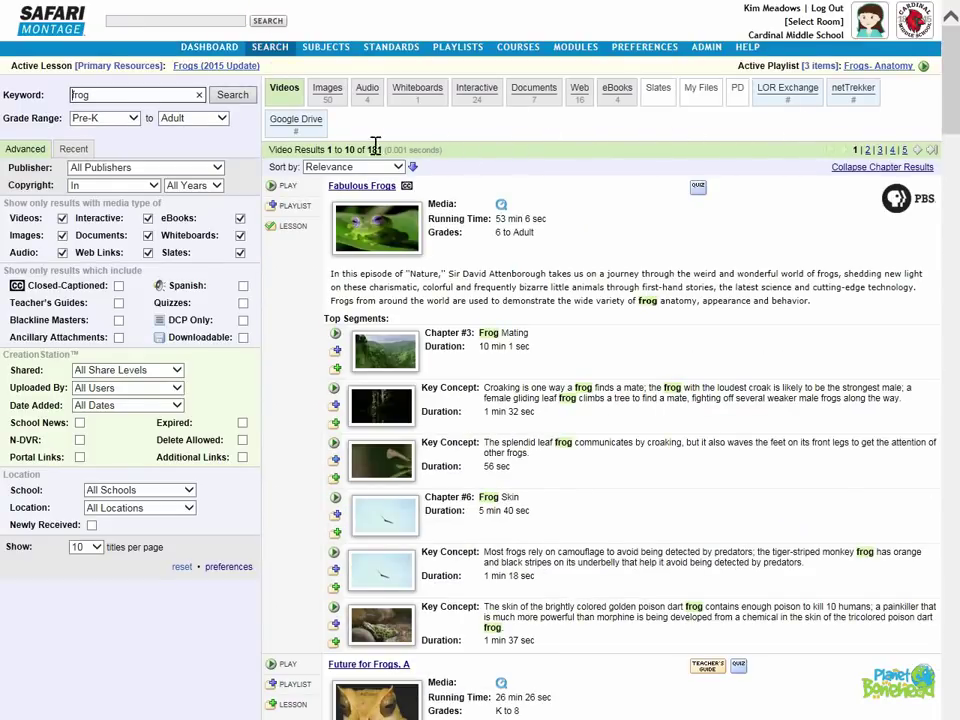
pyautogui.click(310, 132)
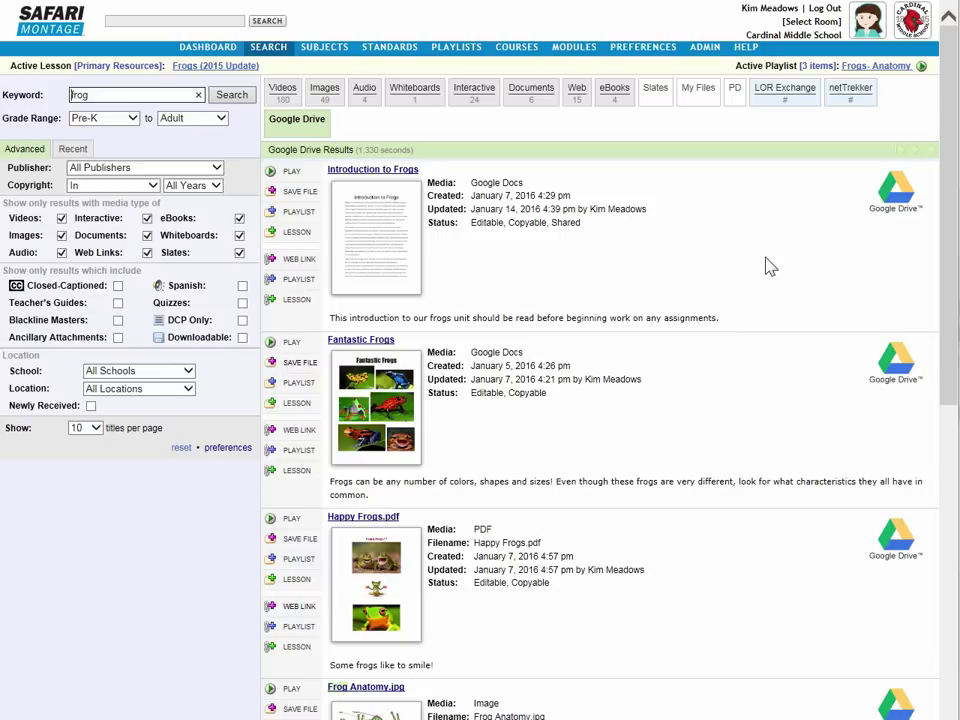
# Look through the Google Drive results and view the Fantastic Frogs document, returning to the results.
pyautogui.moveTo(949, 236); pyautogui.dragTo(956, 270)
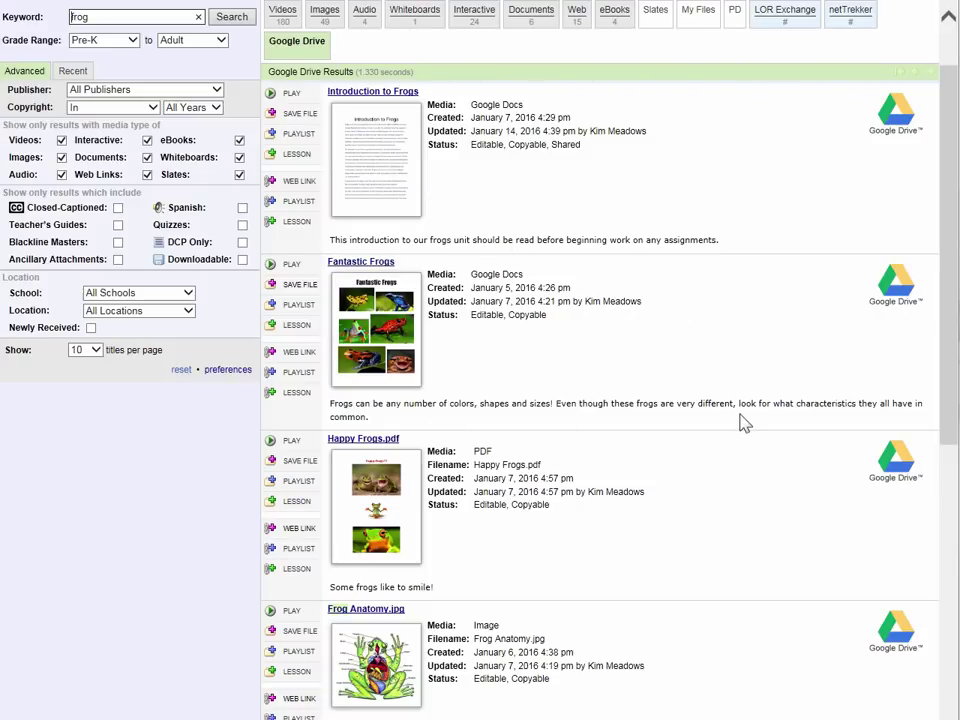
pyautogui.click(274, 263)
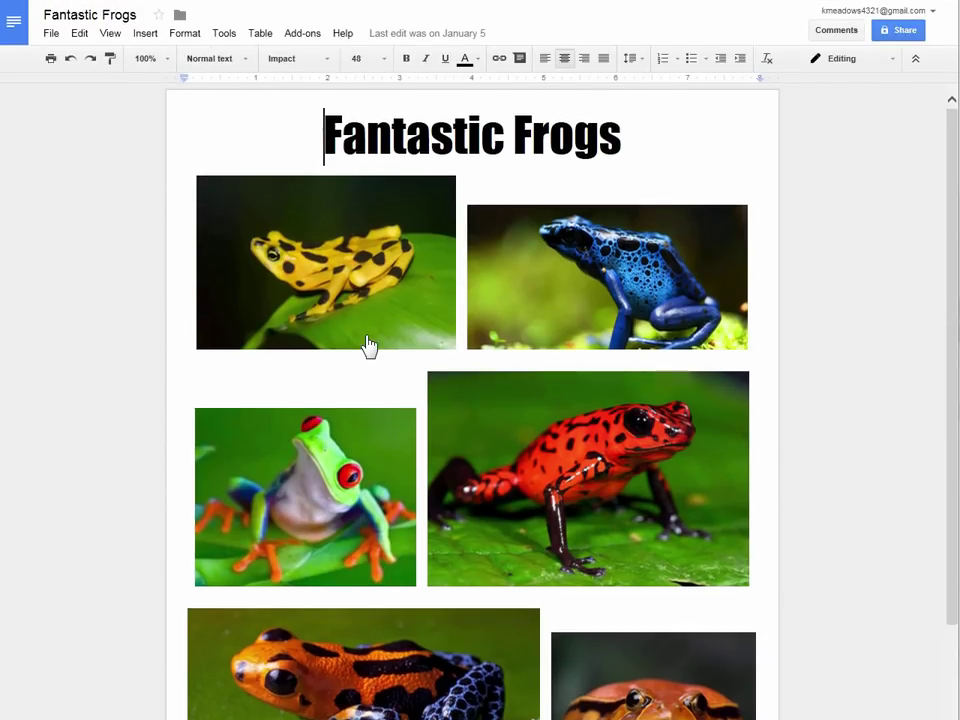
pyautogui.click(100, 2)
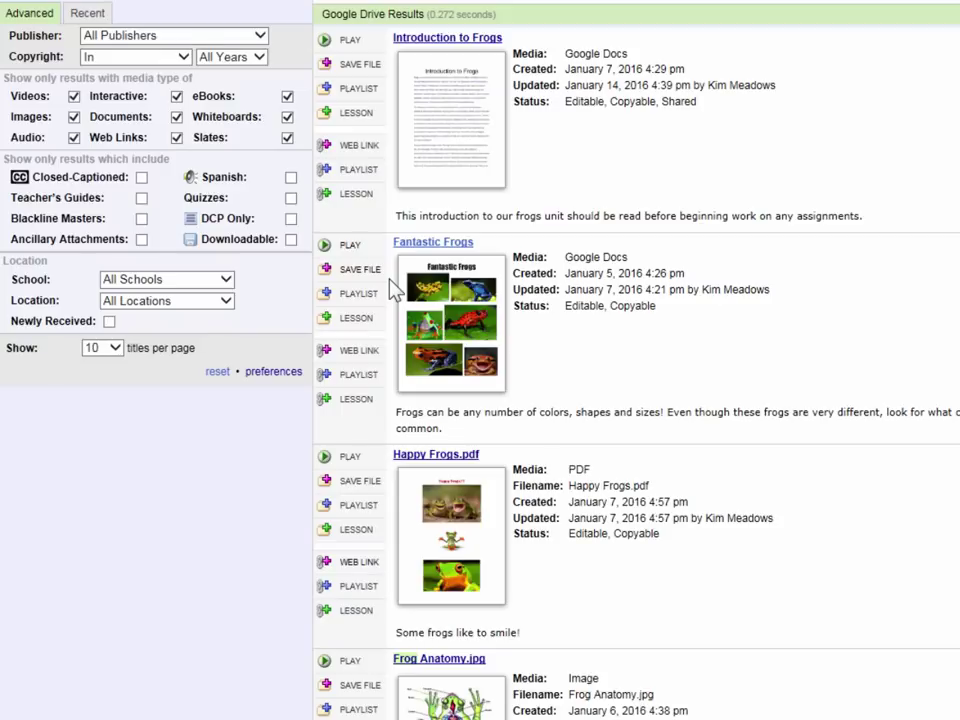
# Save the Fantastic Frogs Google Doc into SAFARI Montage as a PDF and open its details page.
pyautogui.click(327, 270)
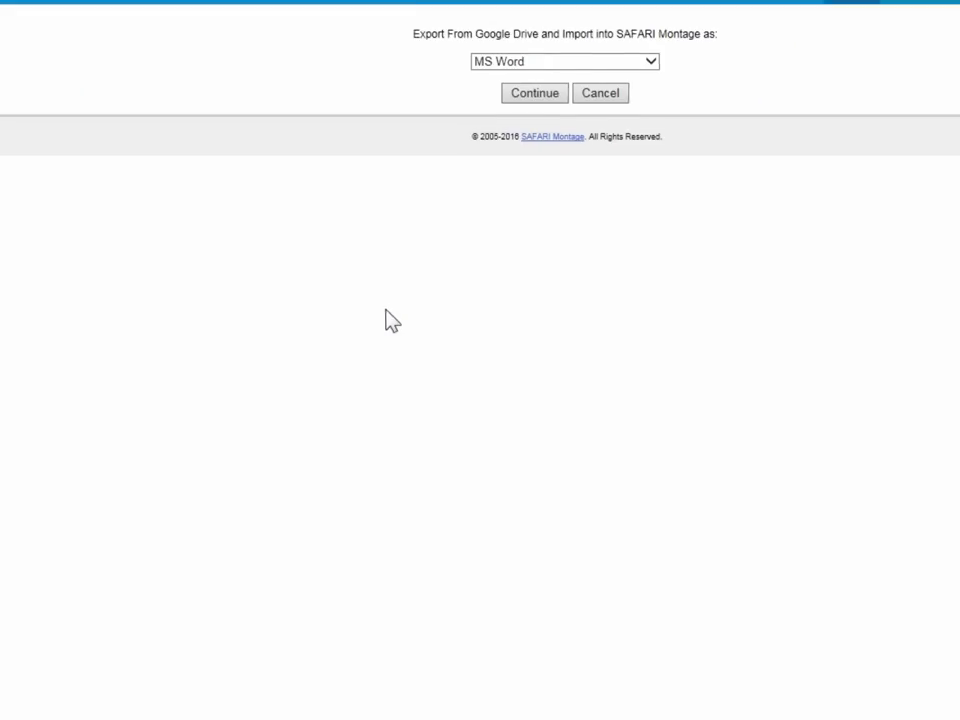
pyautogui.click(574, 180)
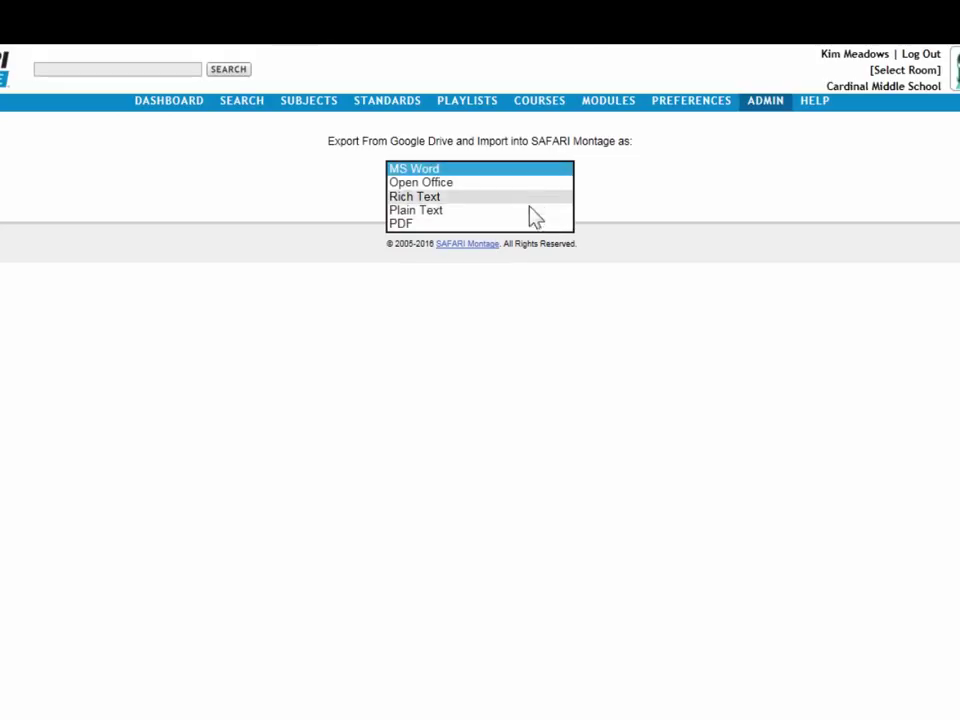
pyautogui.click(418, 225)
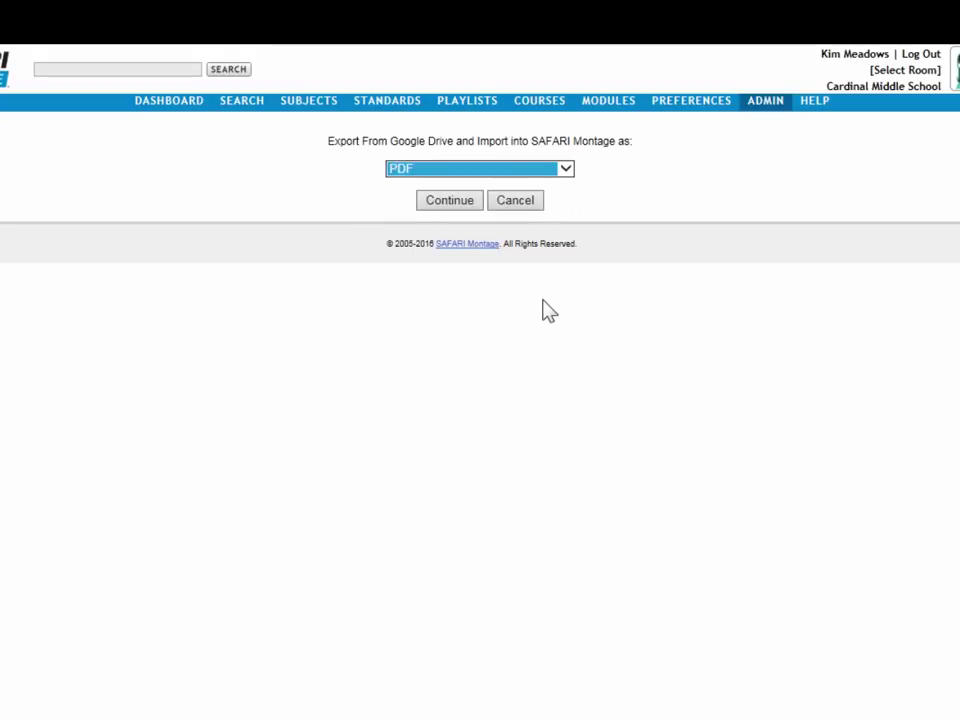
pyautogui.click(456, 205)
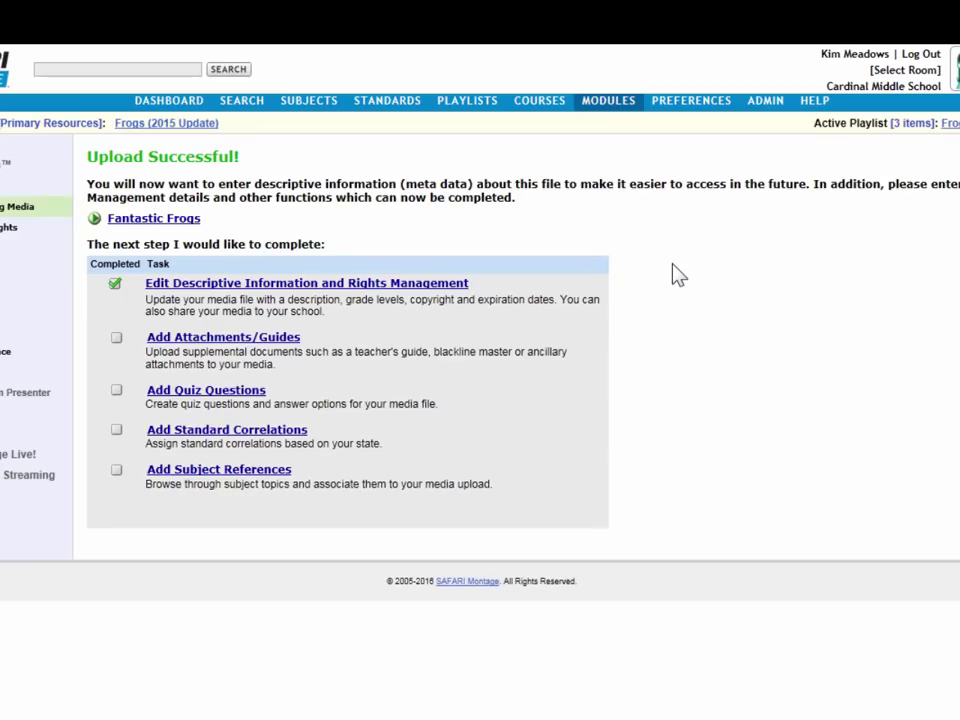
pyautogui.click(155, 218)
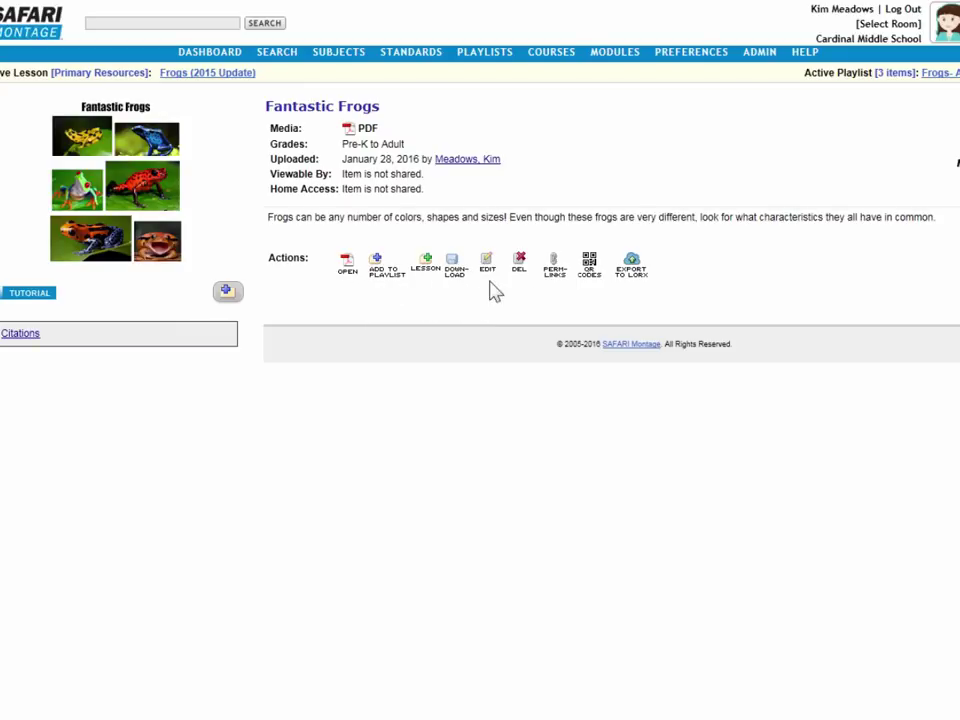
# Return to the Google Drive results and save Happy Frogs.pdf as a web link.
pyautogui.click(281, 57)
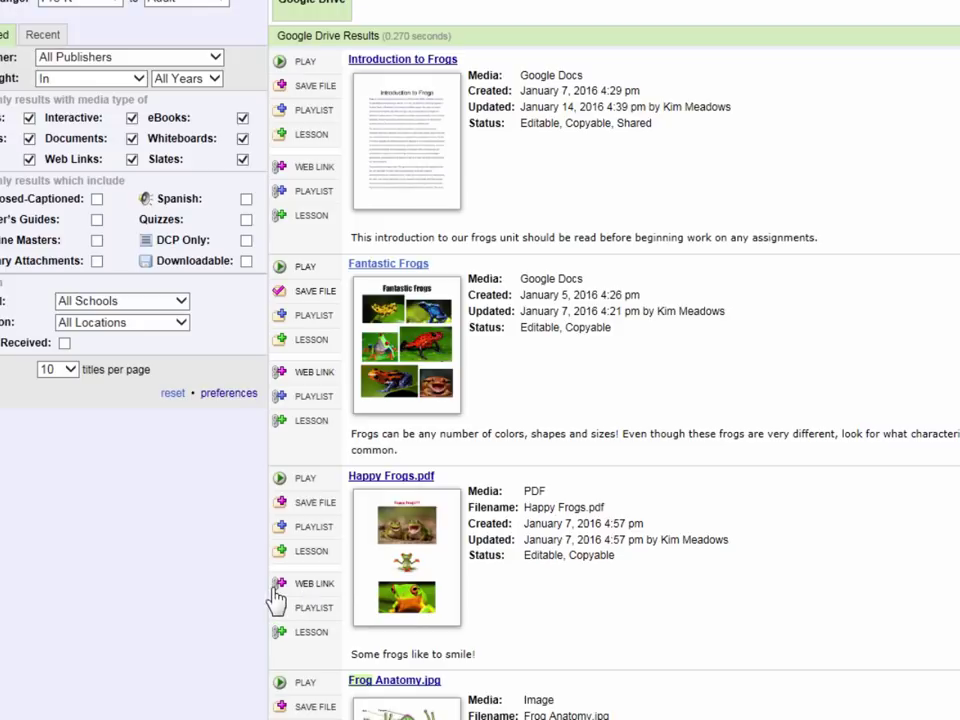
pyautogui.click(309, 594)
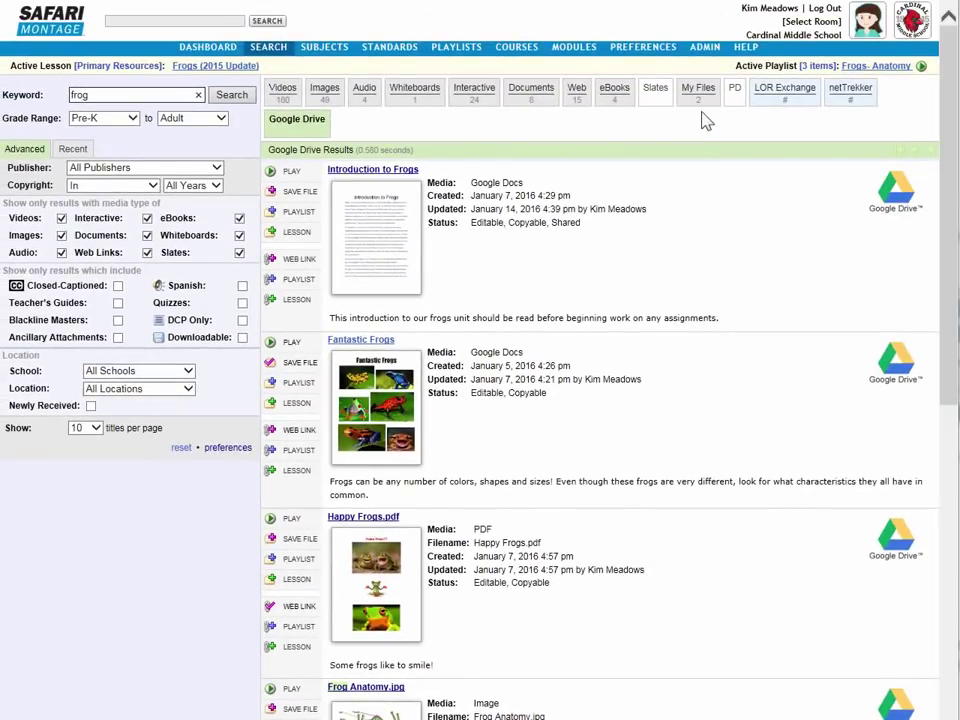
# Review the saved frog items in the My Files results and collection, and display the QR code for Happy Frogs.pdf.
pyautogui.click(700, 95)
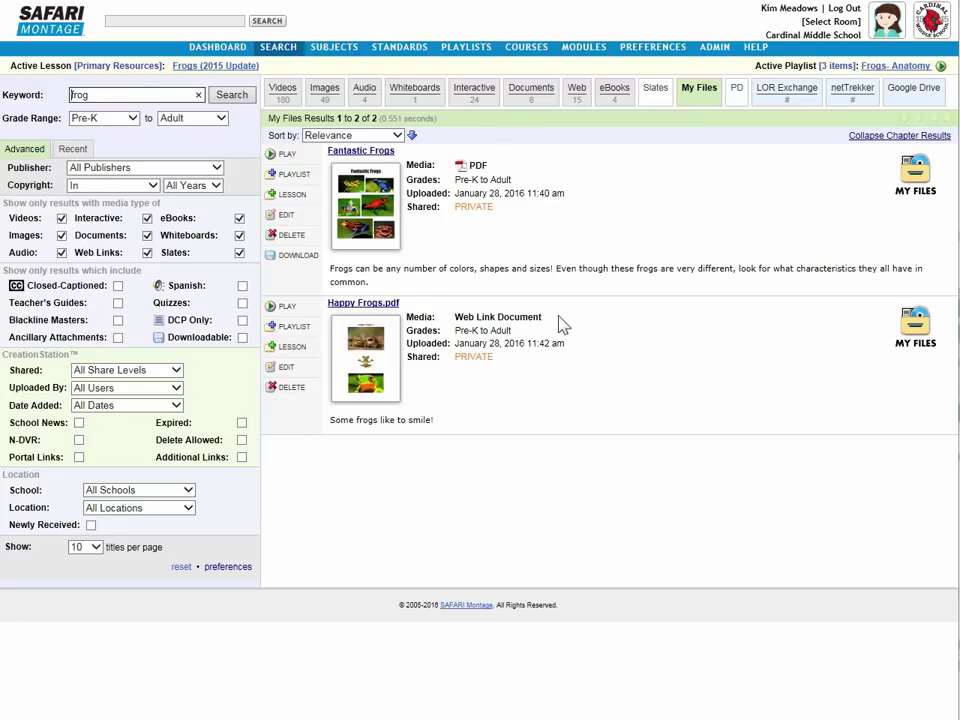
pyautogui.click(225, 50)
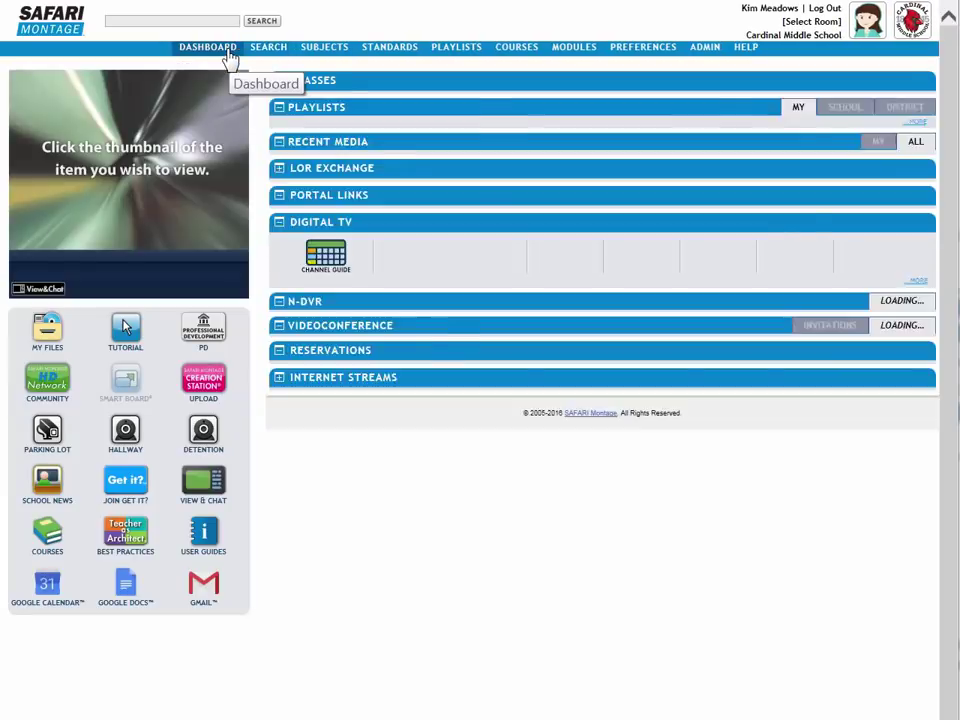
pyautogui.click(54, 338)
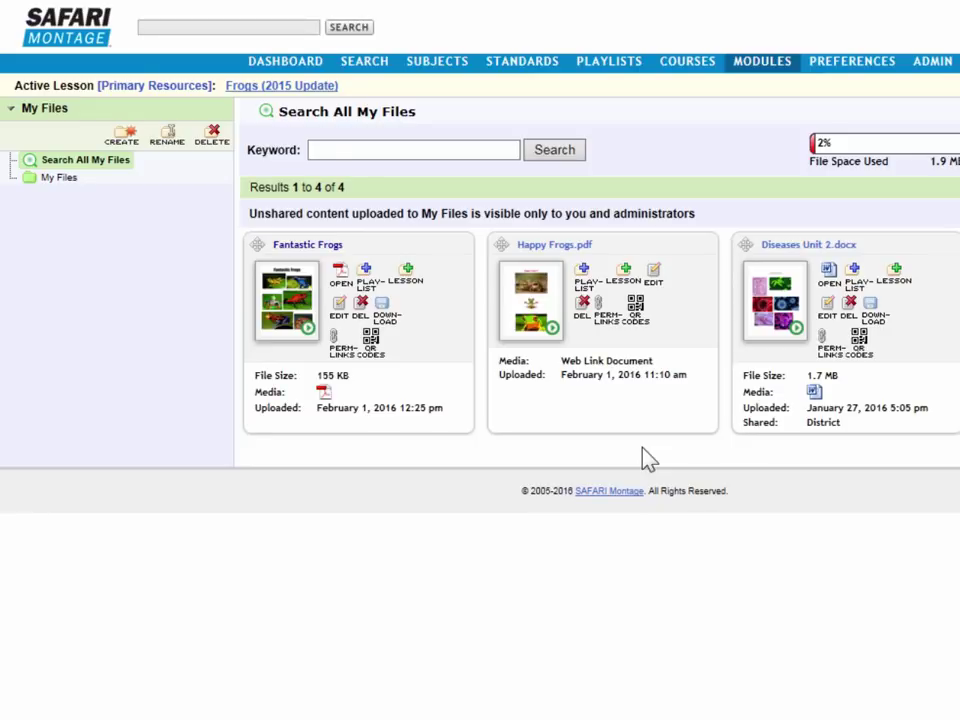
pyautogui.click(635, 328)
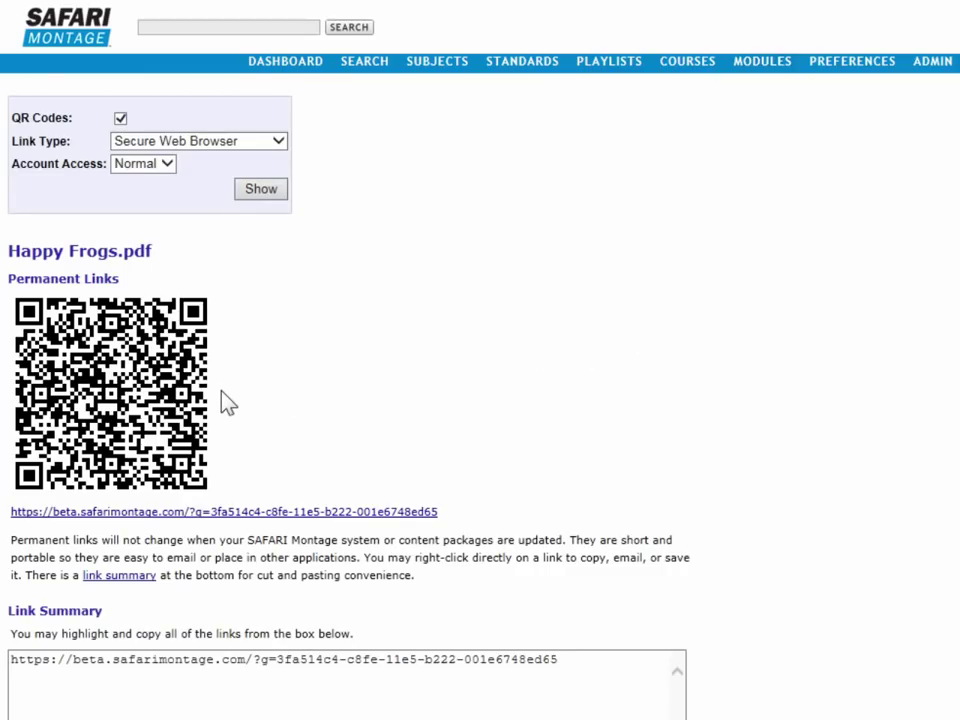
# Add Introduction to Frogs from the Google Drive results to the active Frogs- Anatomy playlist, importing it as a PDF.
pyautogui.click(360, 66)
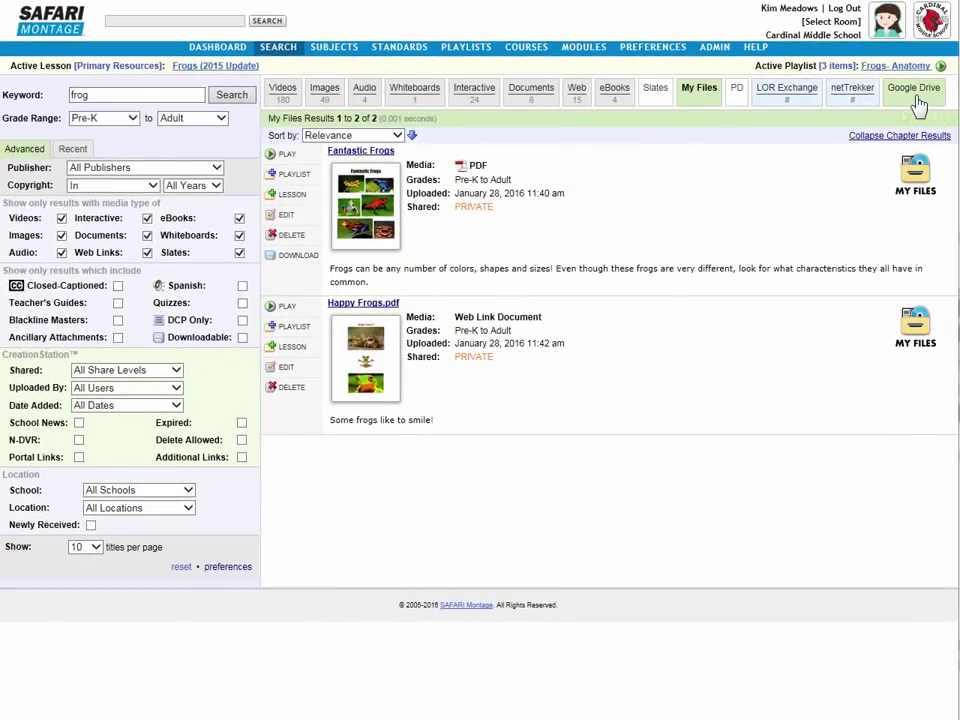
pyautogui.click(913, 88)
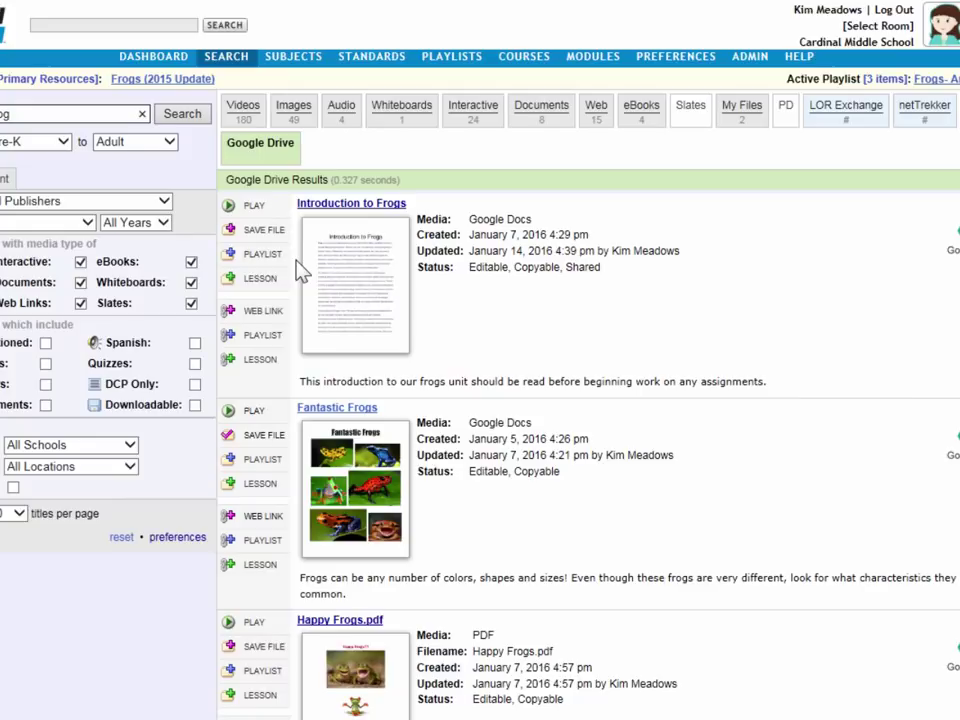
pyautogui.click(231, 257)
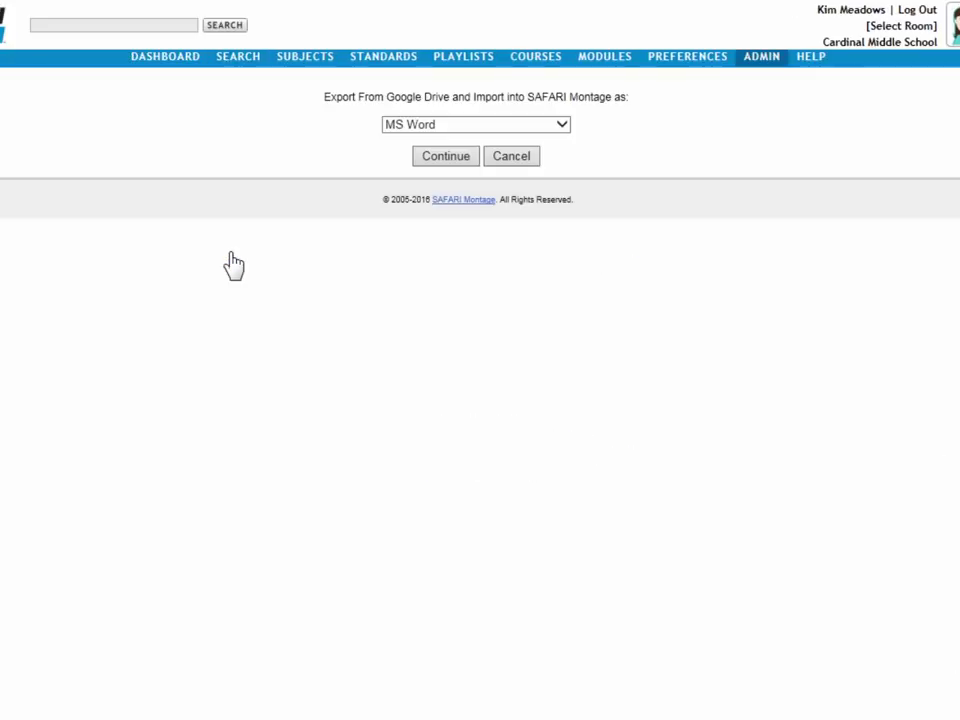
pyautogui.click(563, 128)
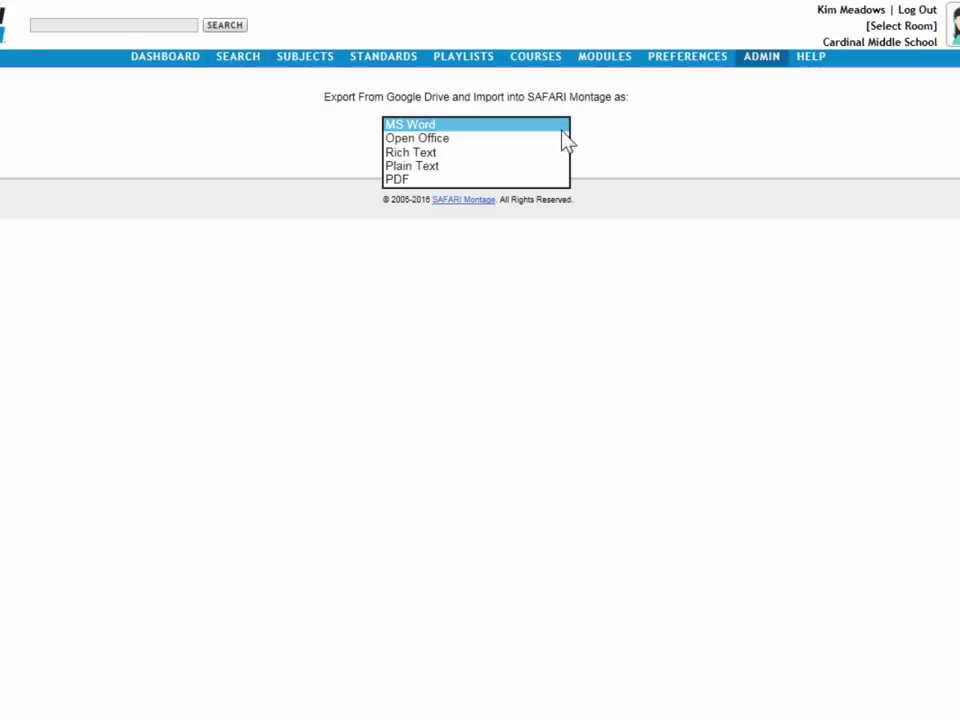
pyautogui.click(506, 181)
pyautogui.click(446, 156)
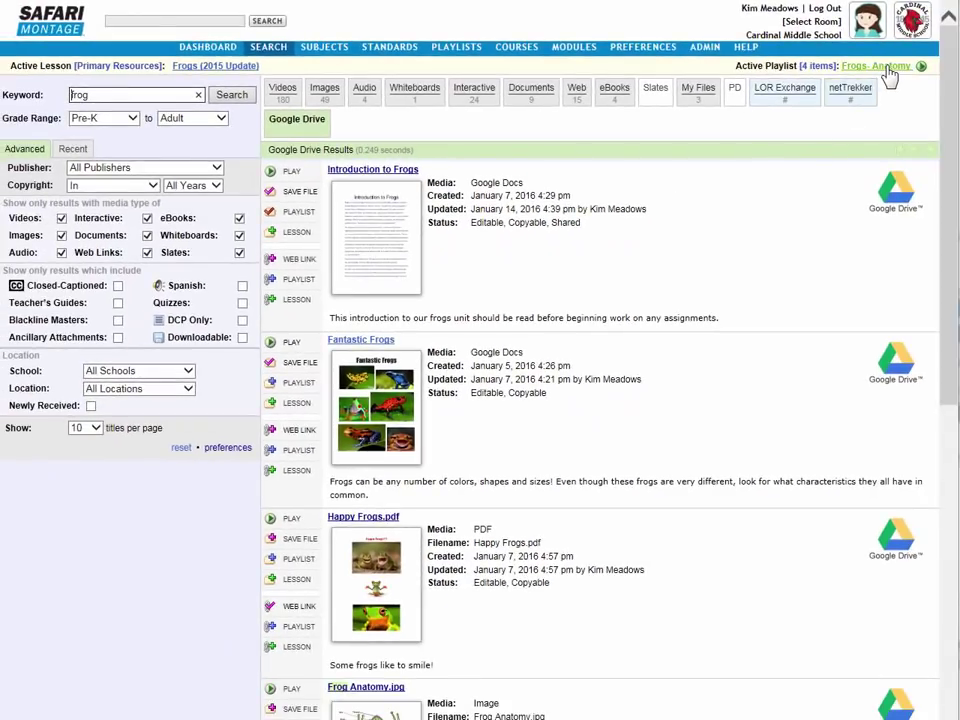
# Open the Introduction to Frogs item from the Frogs- Anatomy playlist for editing its rights management.
pyautogui.click(904, 64)
pyautogui.scroll(-5, 714, 289)
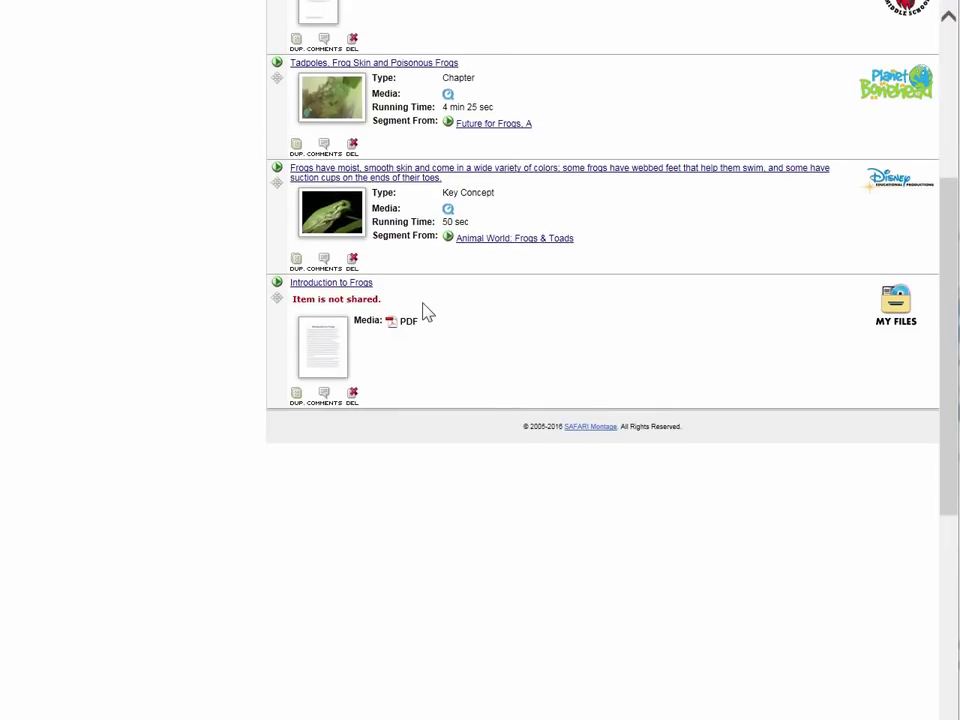
pyautogui.click(336, 284)
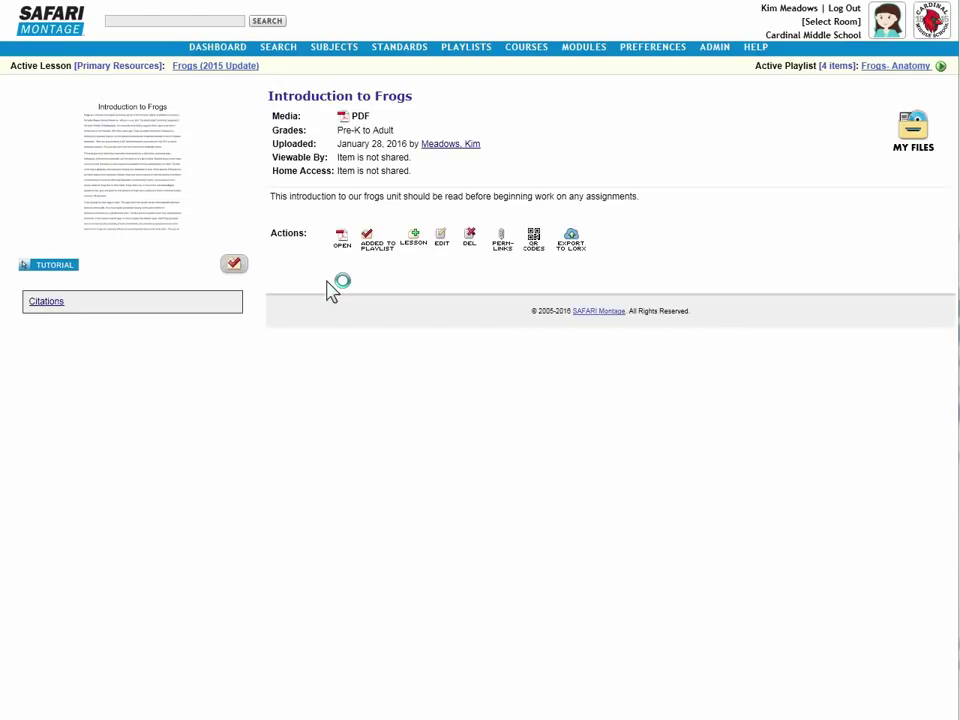
pyautogui.click(442, 246)
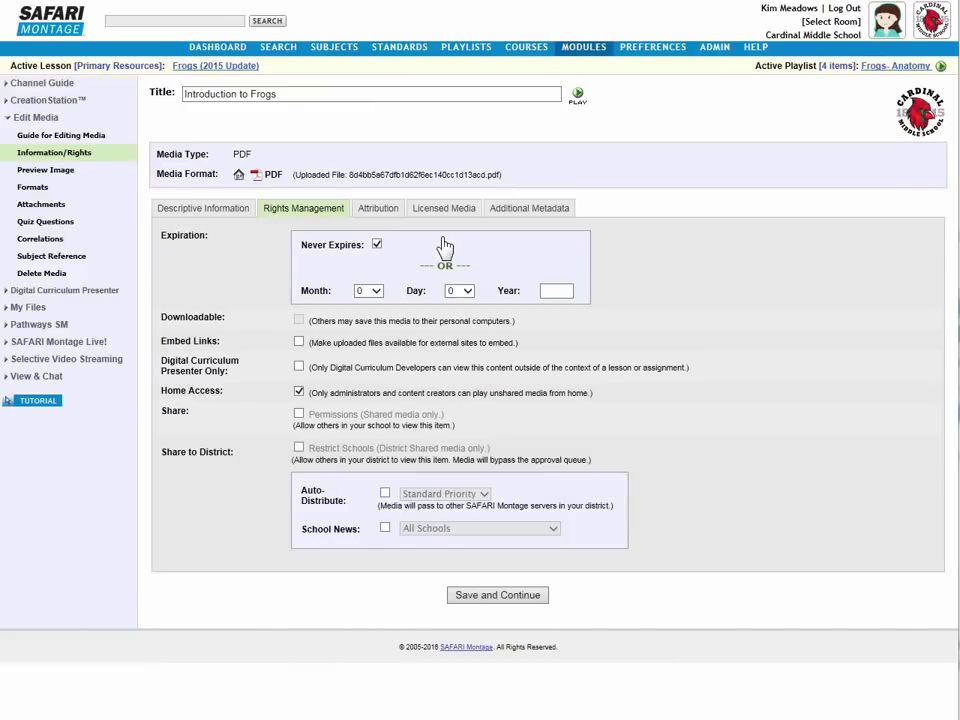
# Share Introduction to Frogs with the school and the district, and save the rights settings.
pyautogui.click(298, 413)
pyautogui.click(299, 448)
pyautogui.click(500, 598)
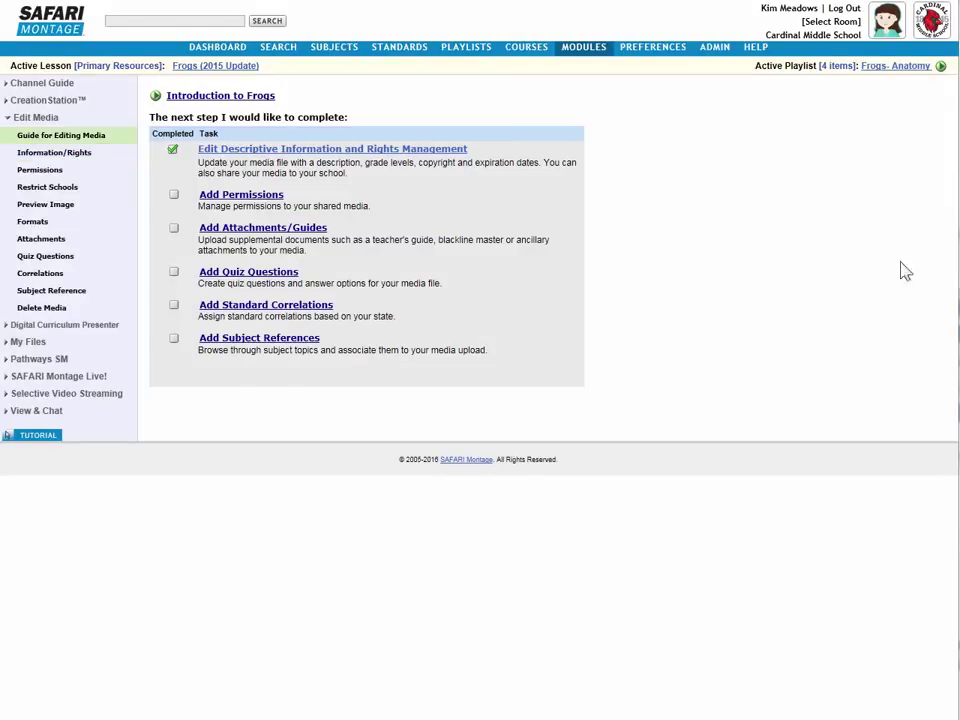
# Reorder the Frogs- Anatomy playlist so Introduction to Frogs comes directly after Frog Virtual Dissection - Handout.
pyautogui.click(883, 66)
pyautogui.scroll(-3, 701, 388)
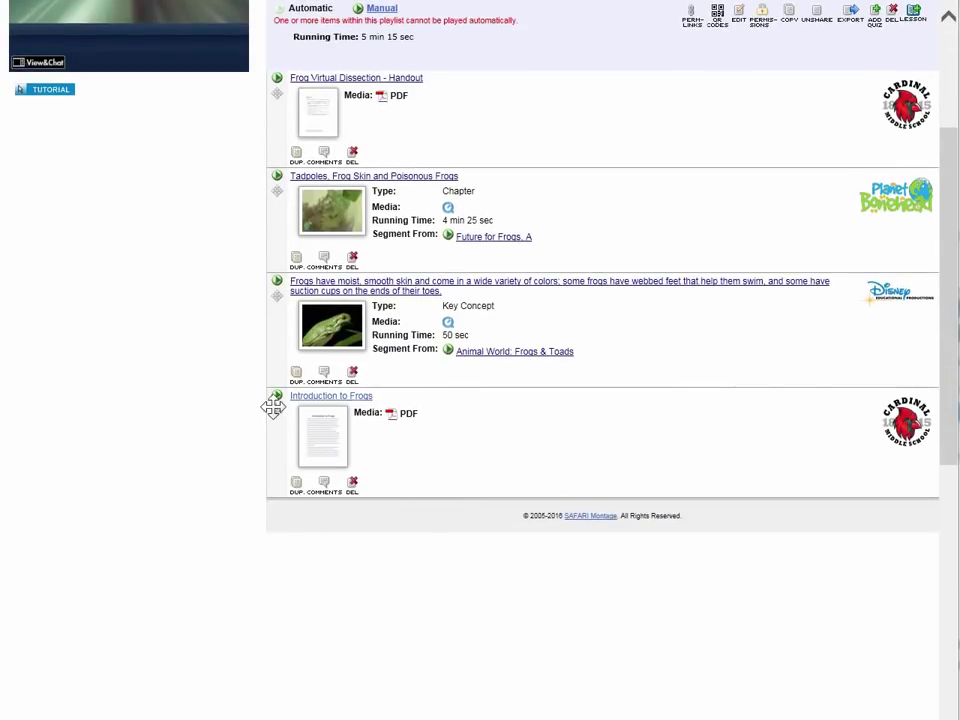
pyautogui.moveTo(273, 404); pyautogui.dragTo(276, 212)
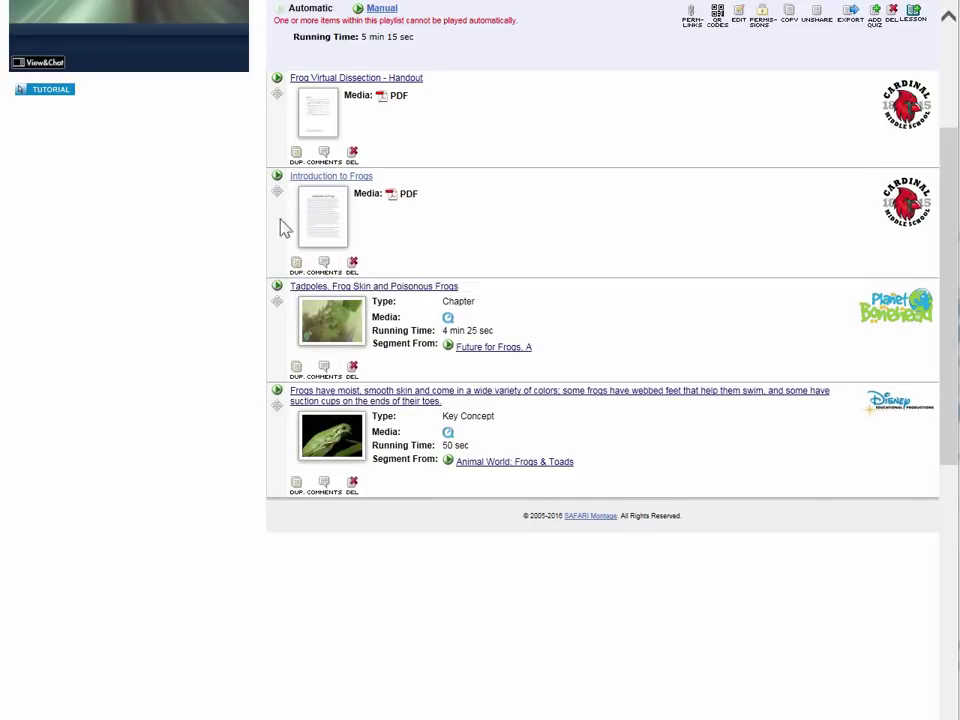
pyautogui.scroll(2, 574, 231)
pyautogui.scroll(2, 574, 231)
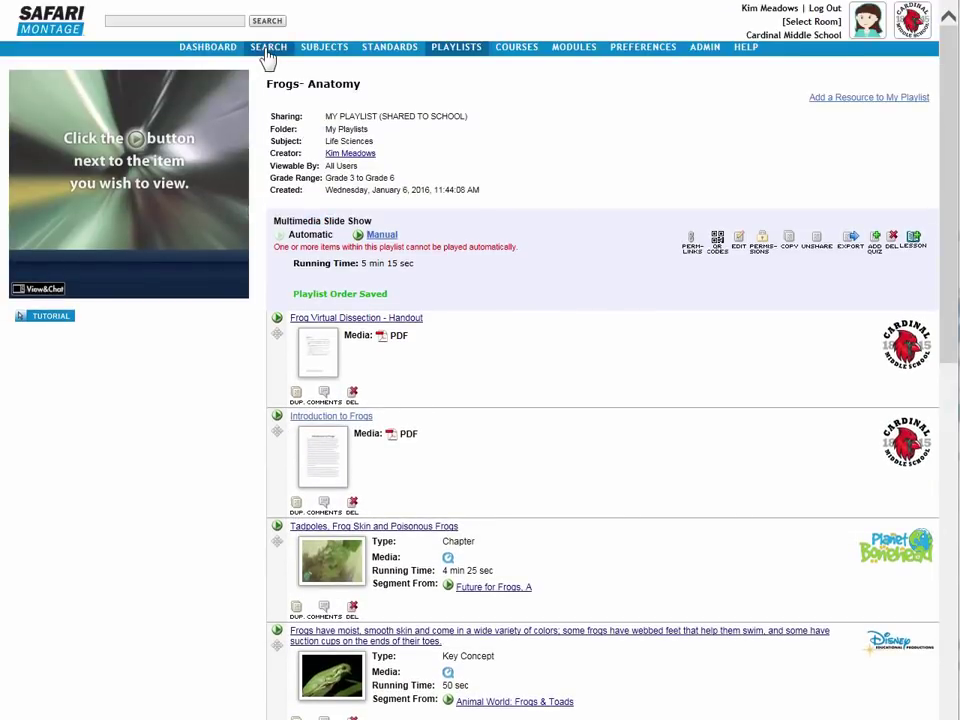
# Add Introduction to Frogs from the Google Drive results as a web link to the Frogs (2015 Update) lesson's Primary Resources.
pyautogui.click(269, 47)
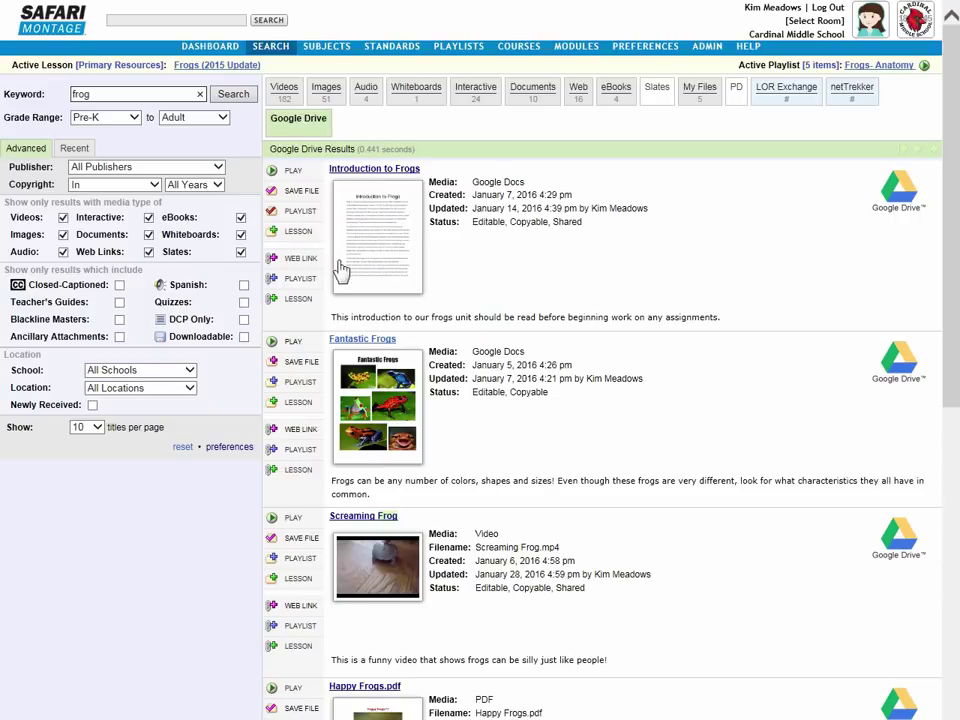
pyautogui.click(276, 300)
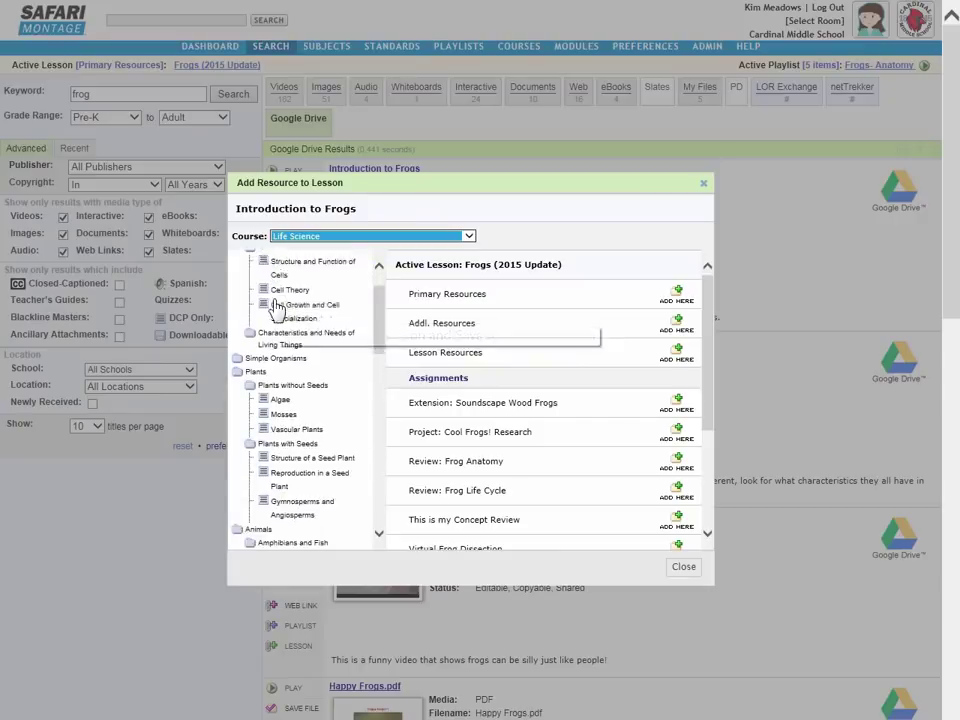
pyautogui.scroll(-3, 276, 308)
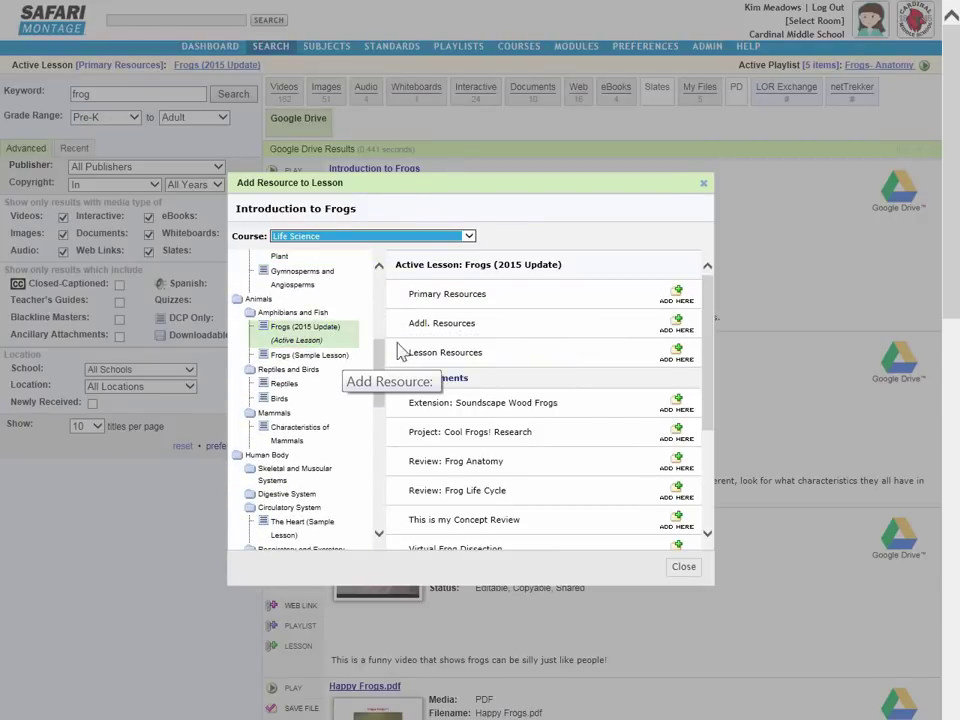
pyautogui.click(677, 295)
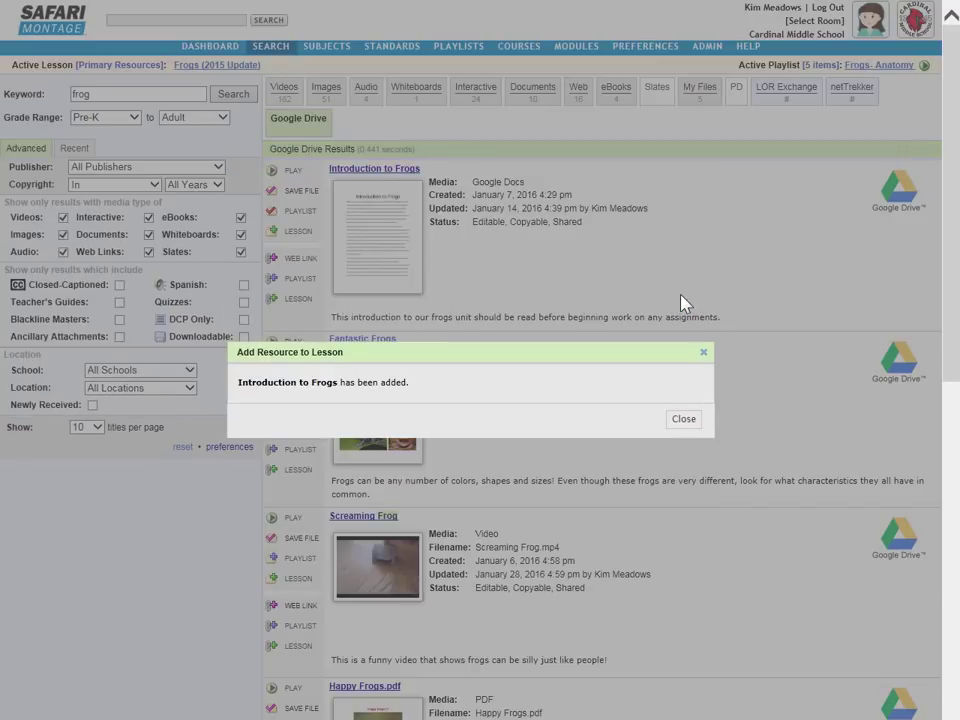
pyautogui.click(680, 423)
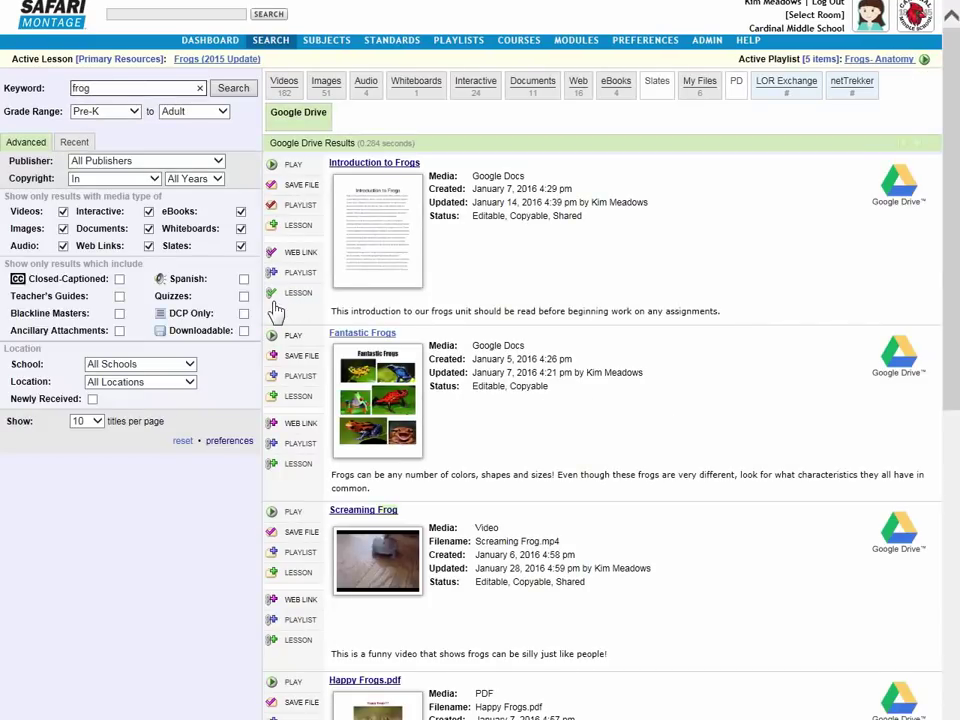
# Check the Frogs (2015 Update) lesson's Primary Resources and Lesson Snapshot, then go back to the Google Drive search results.
pyautogui.click(214, 60)
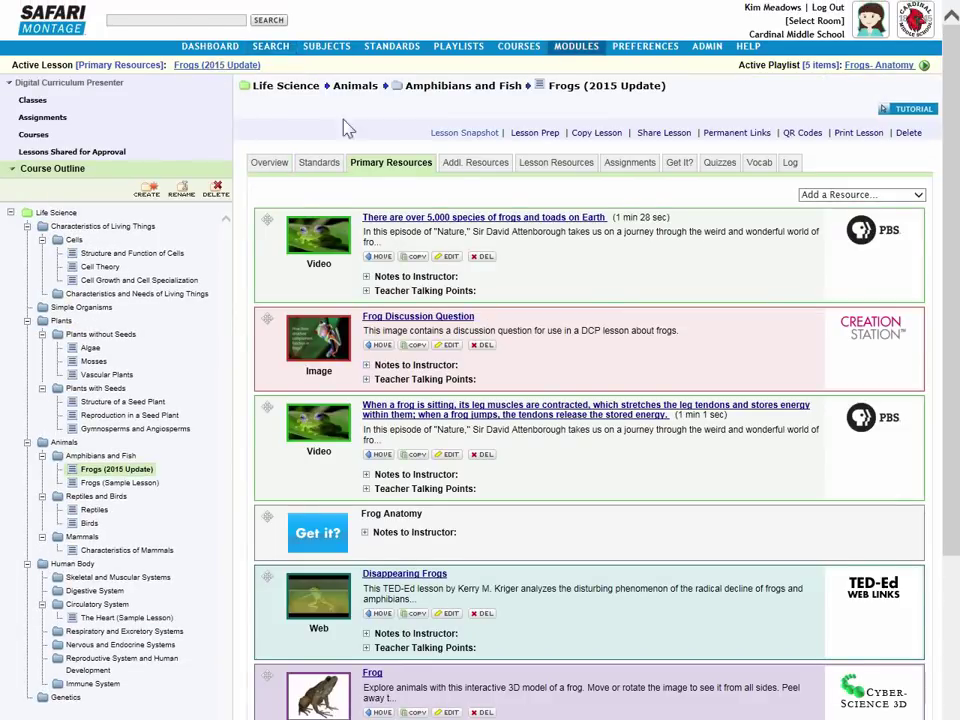
pyautogui.click(465, 133)
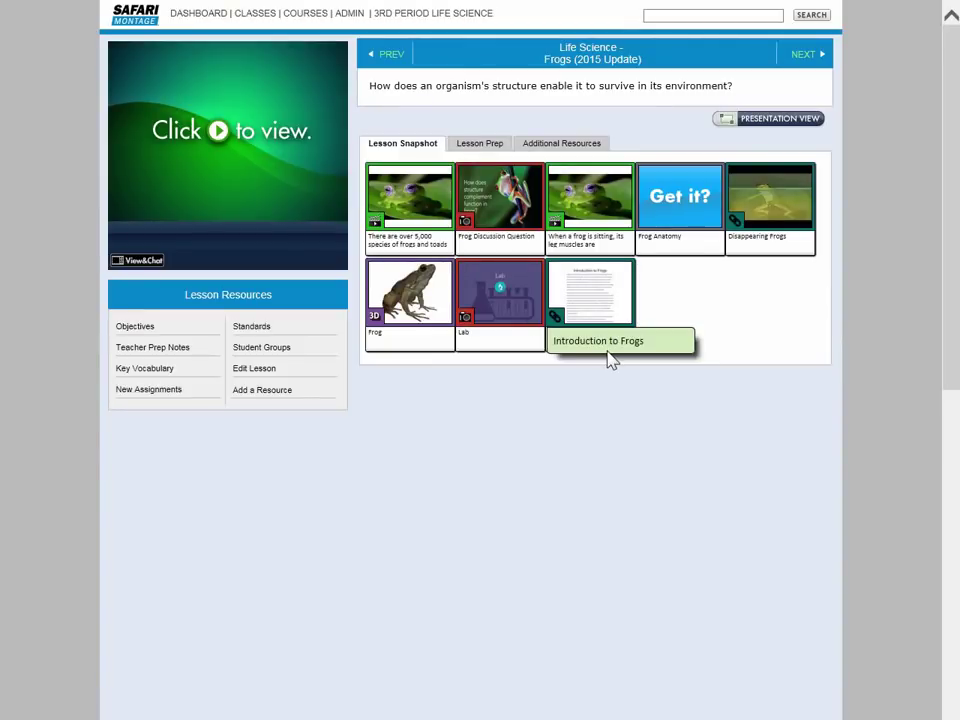
pyautogui.click(190, 13)
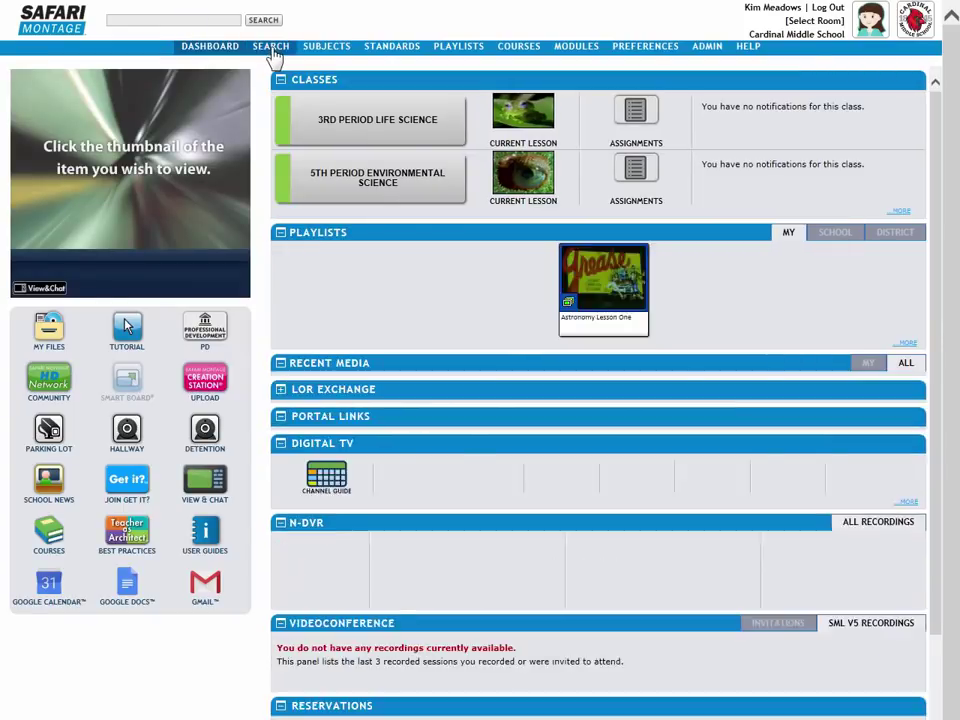
pyautogui.click(268, 46)
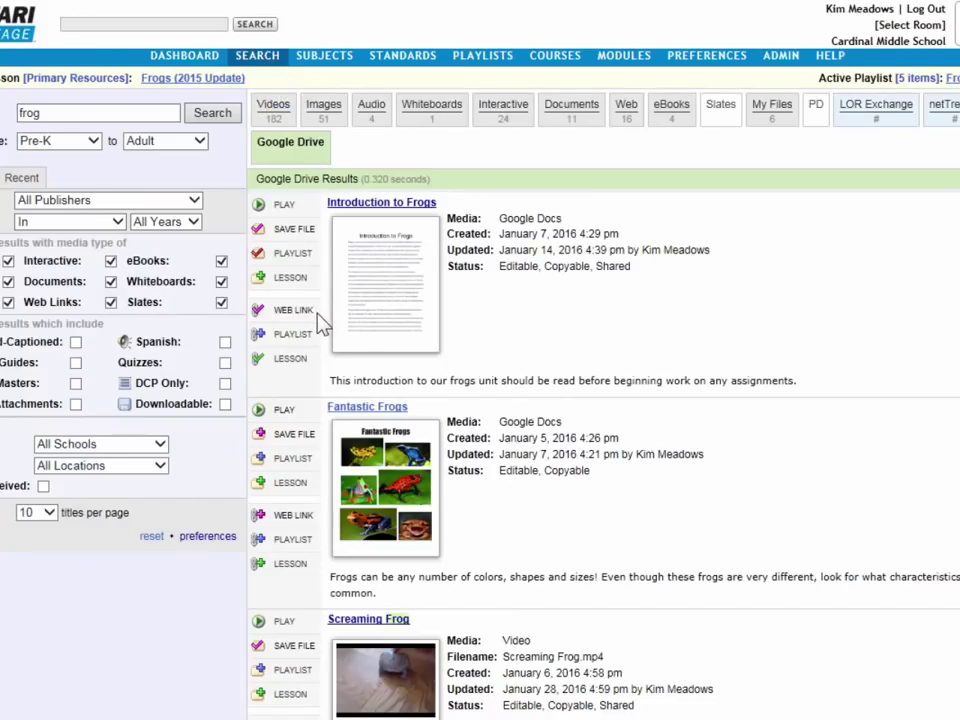